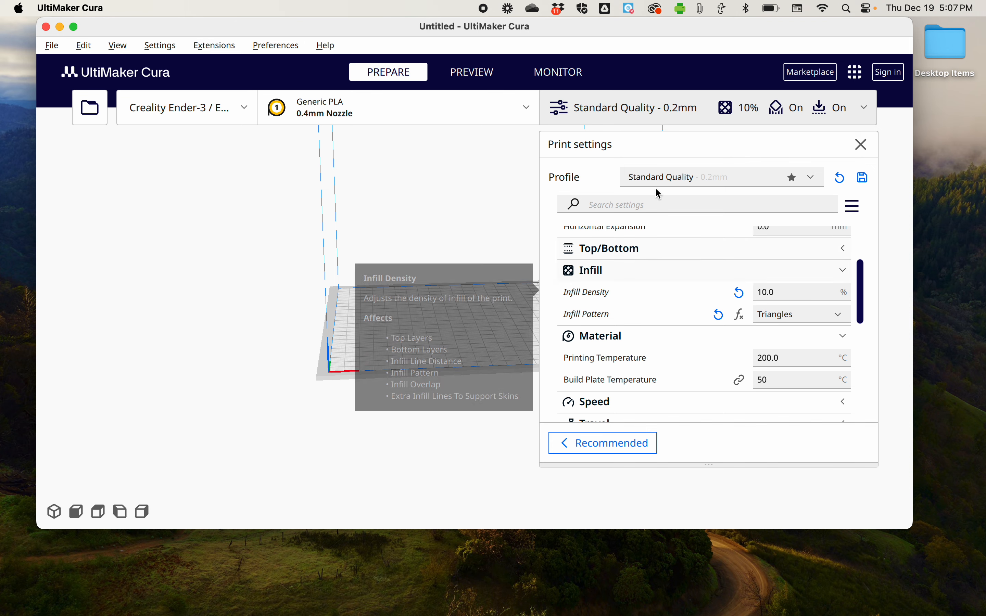
Step: Examine the available quality profiles and the infill density and pattern settings
click(813, 178)
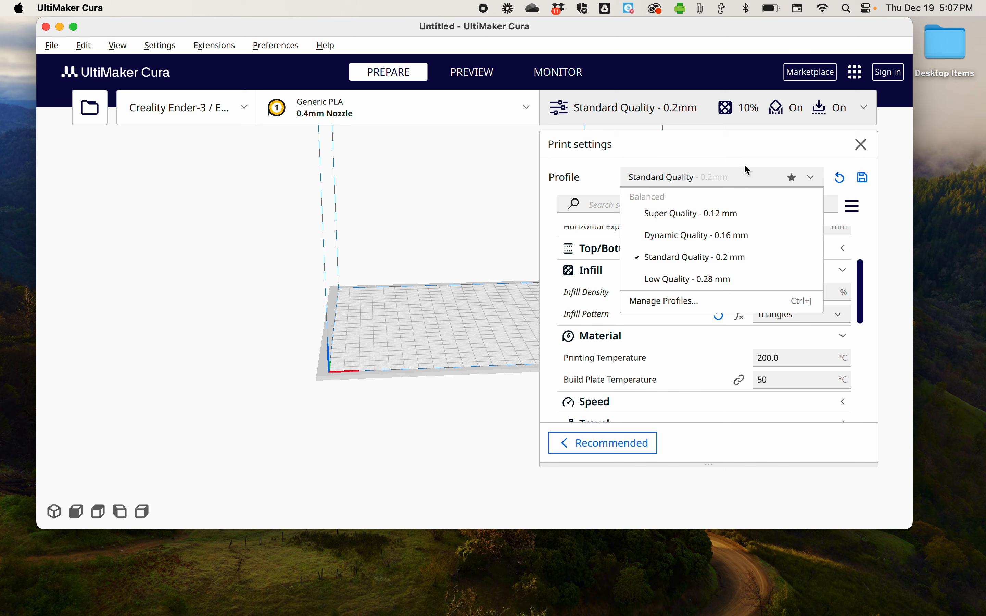
click(729, 175)
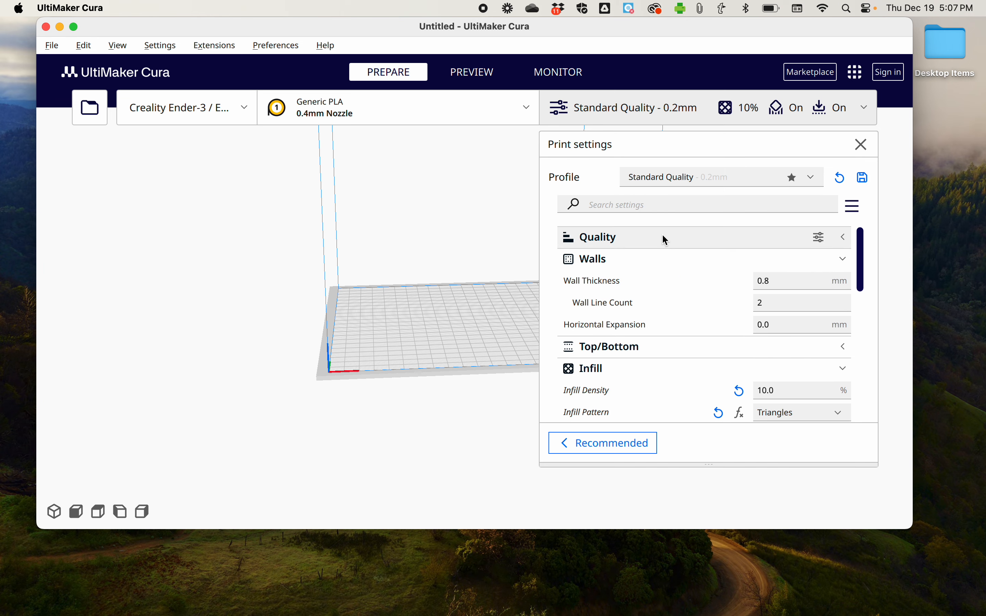
scroll(664, 240, down, 1)
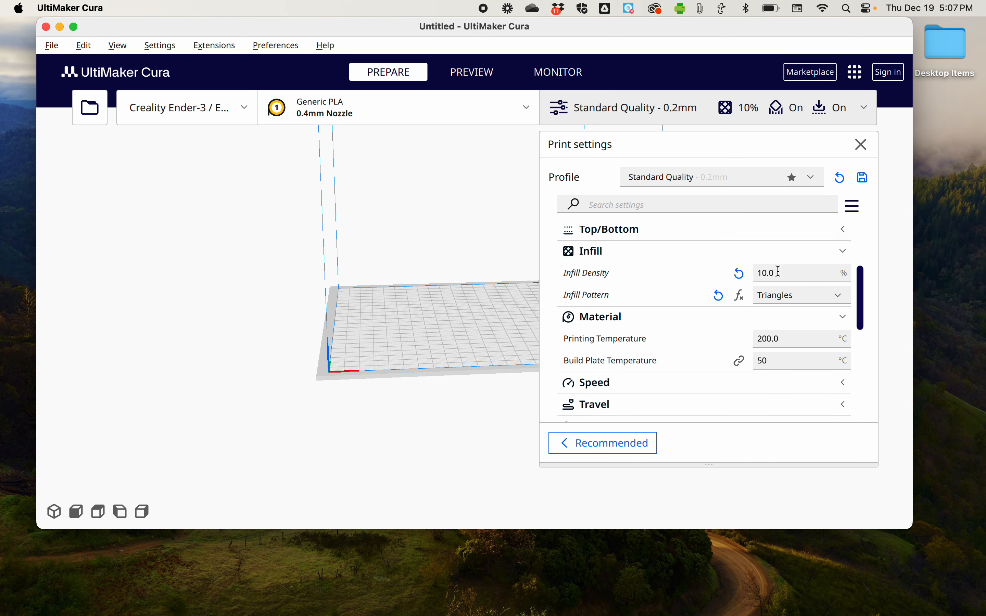
mouse_move(767, 274)
mouse_move(777, 296)
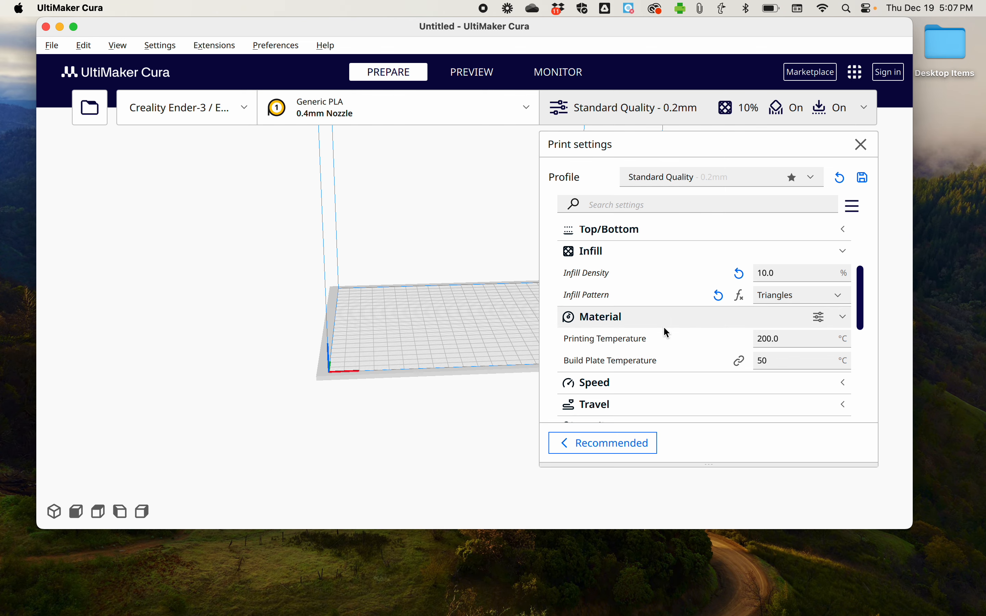
Step: Review the support generation settings and the available support structure types
scroll(667, 334, down, 5)
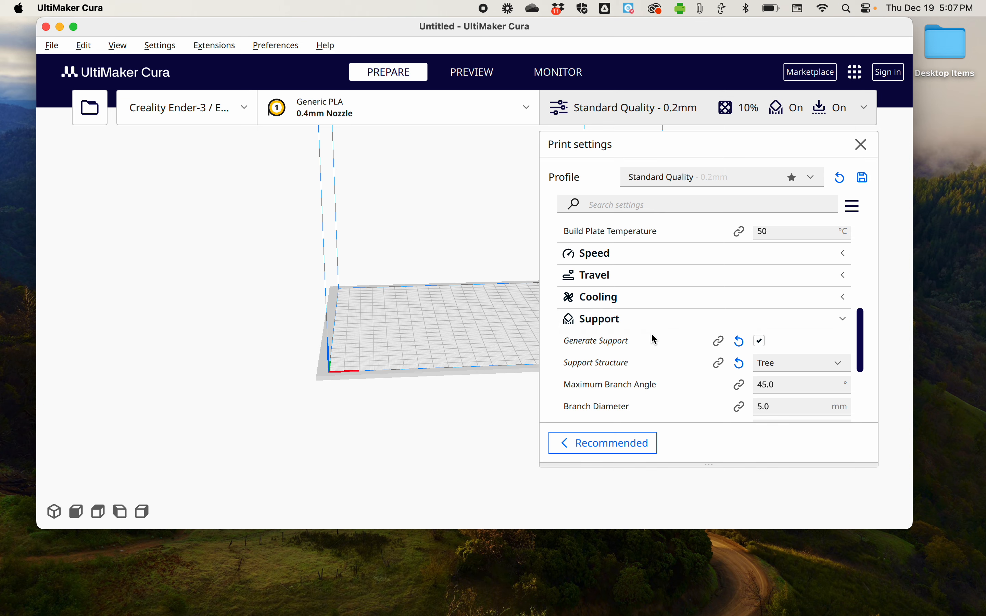
scroll(654, 338, down, 3)
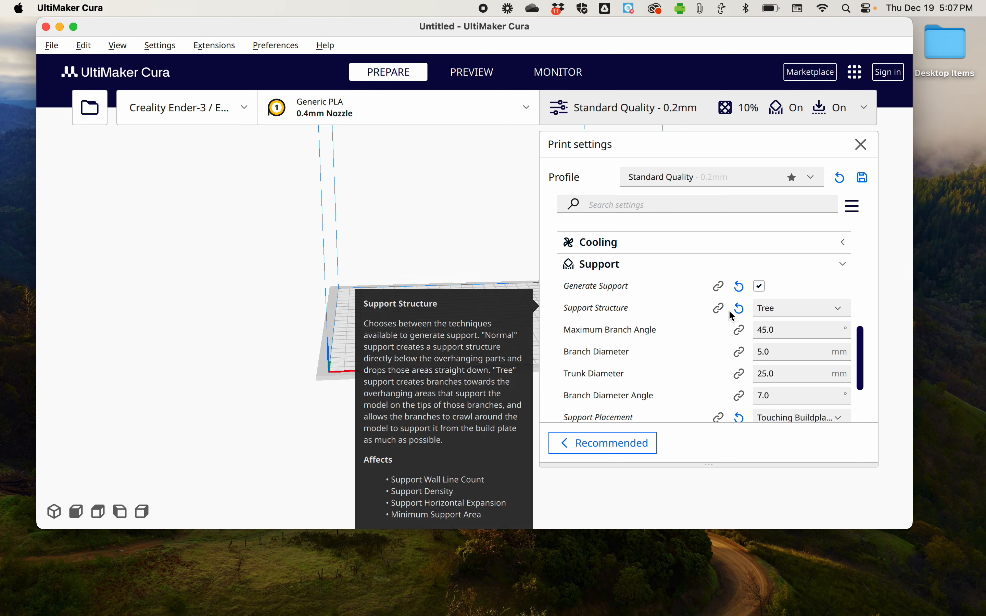
mouse_move(678, 294)
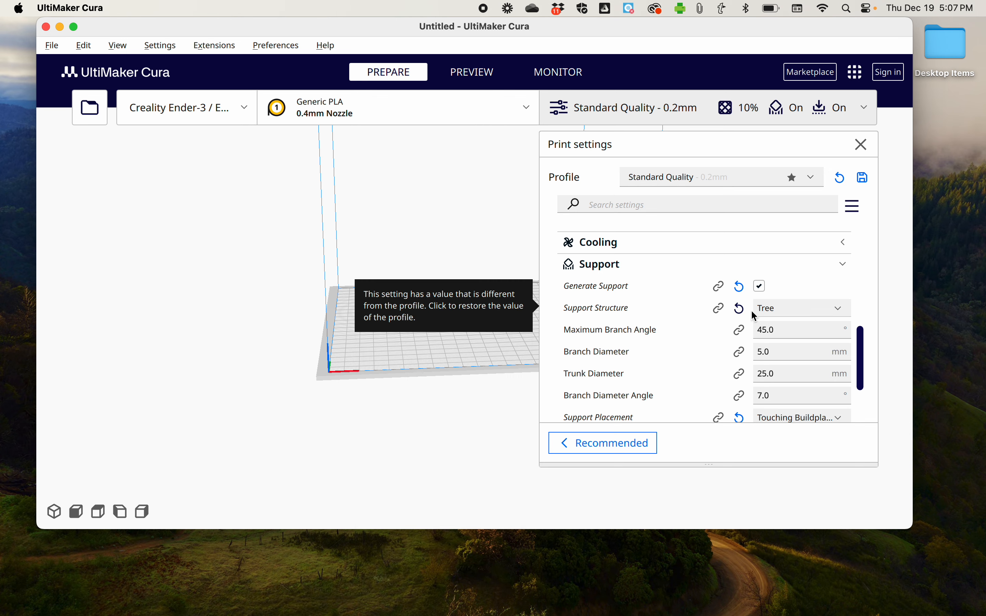
click(792, 312)
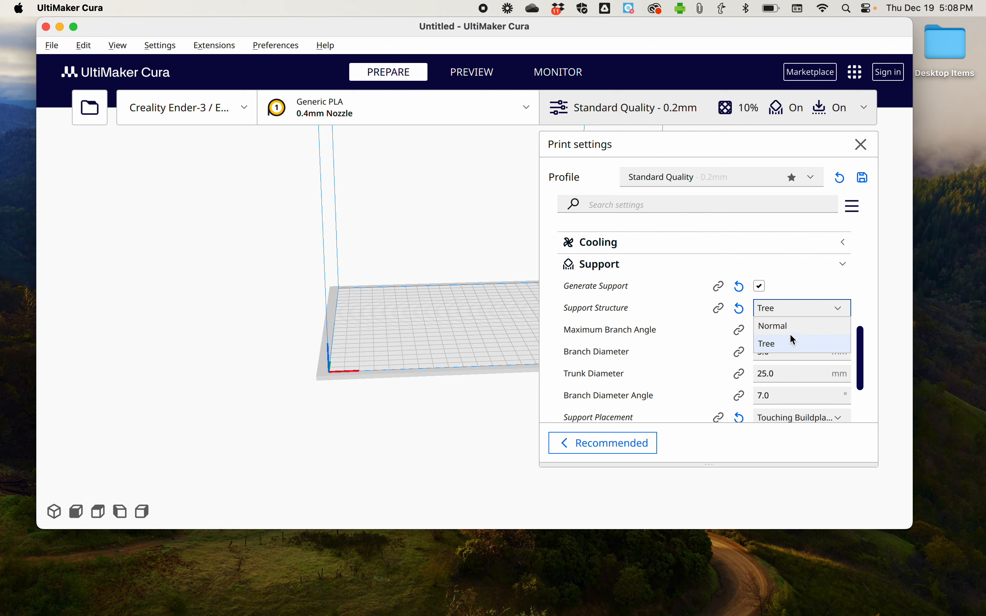
click(689, 301)
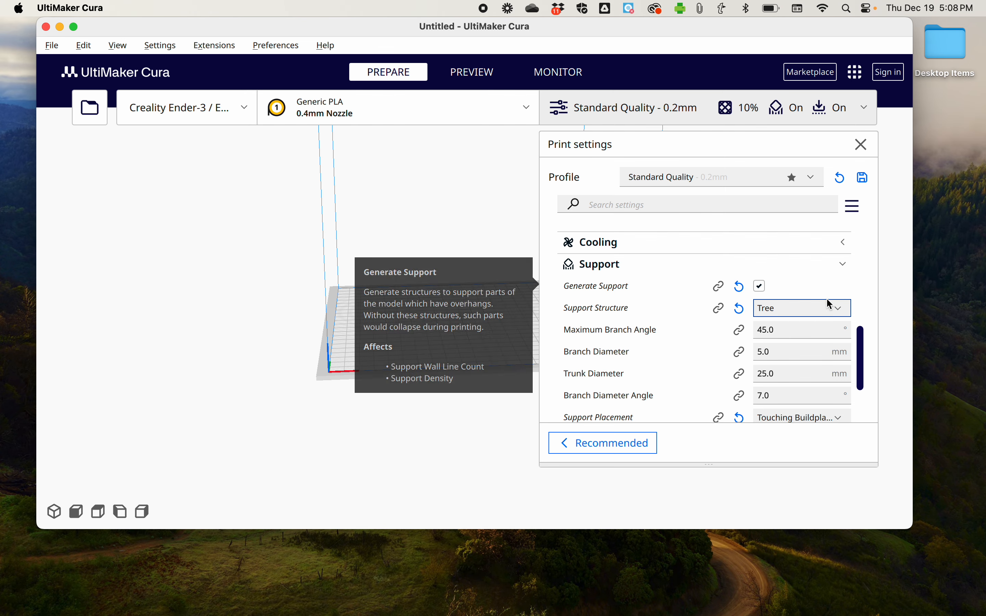
Step: Review the support placement and the build plate adhesion types, and close the print settings
scroll(741, 347, down, 2)
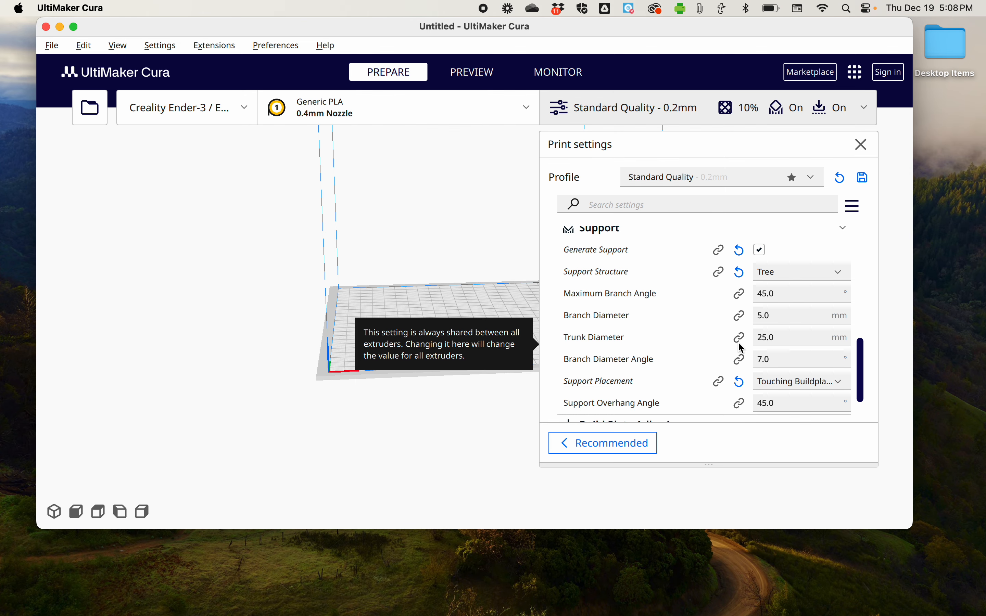
scroll(742, 347, down, 1)
scroll(684, 346, down, 2)
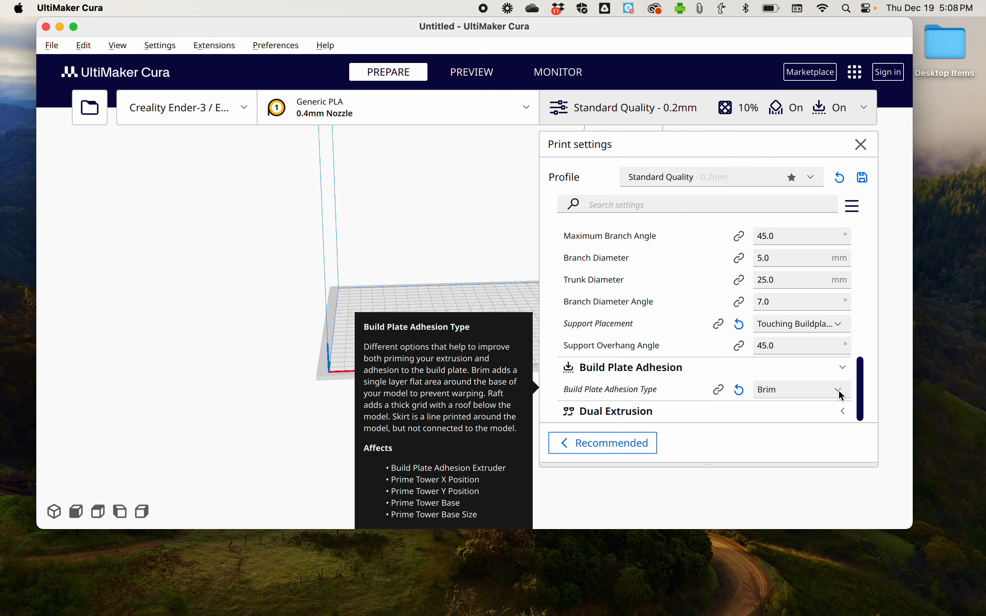
click(828, 390)
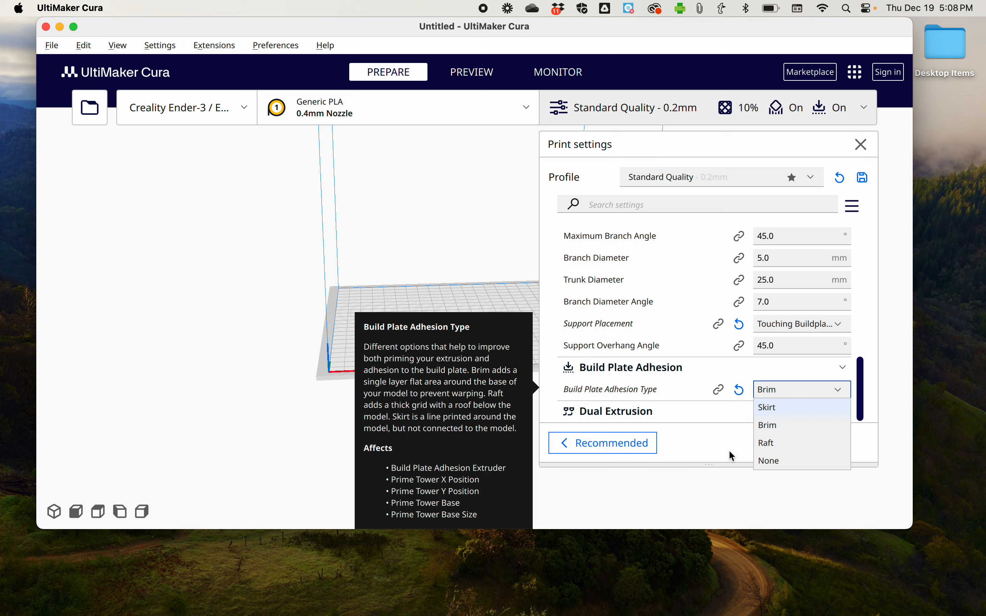
click(835, 390)
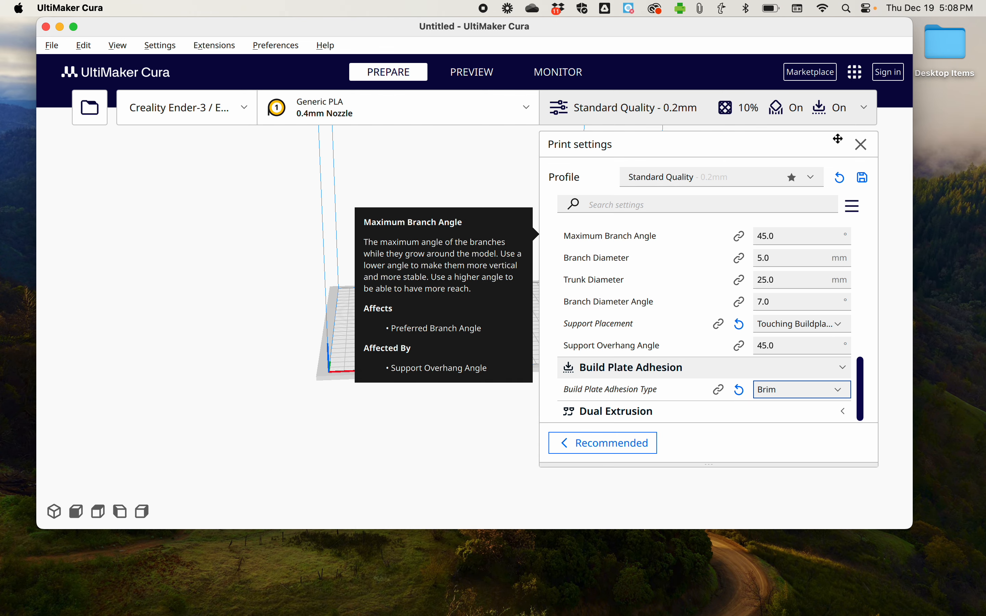
click(862, 145)
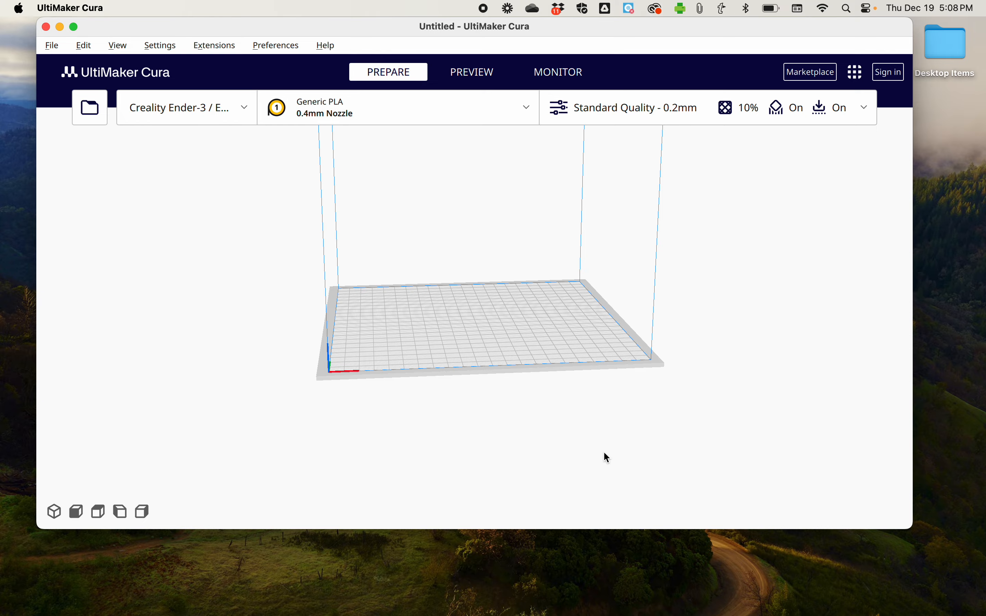
Step: Load the Rack_M1.5_Pa25_Z32 STL file from the Downloads folder onto the build plate
click(760, 587)
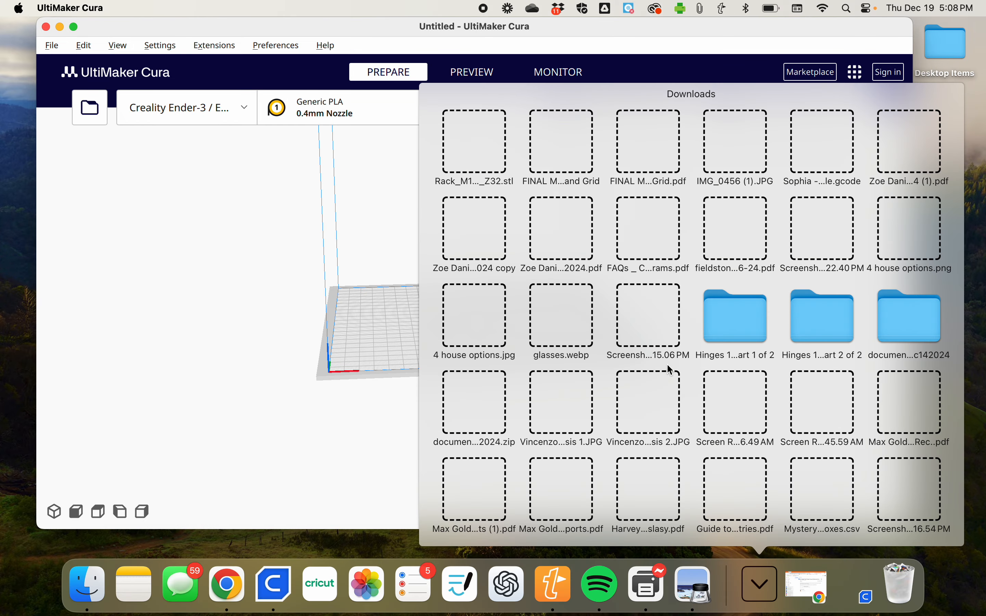
drag(473, 148, 454, 316)
right_drag(454, 319, 382, 358)
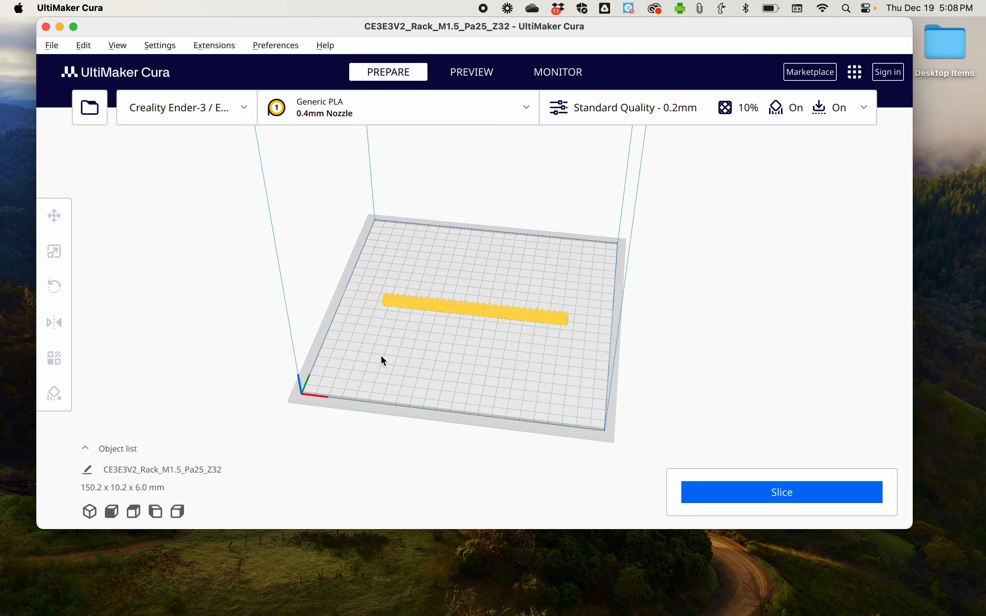
Step: Move the rack on the build plate to about X 8.6 mm and Y 0.5 mm
click(400, 302)
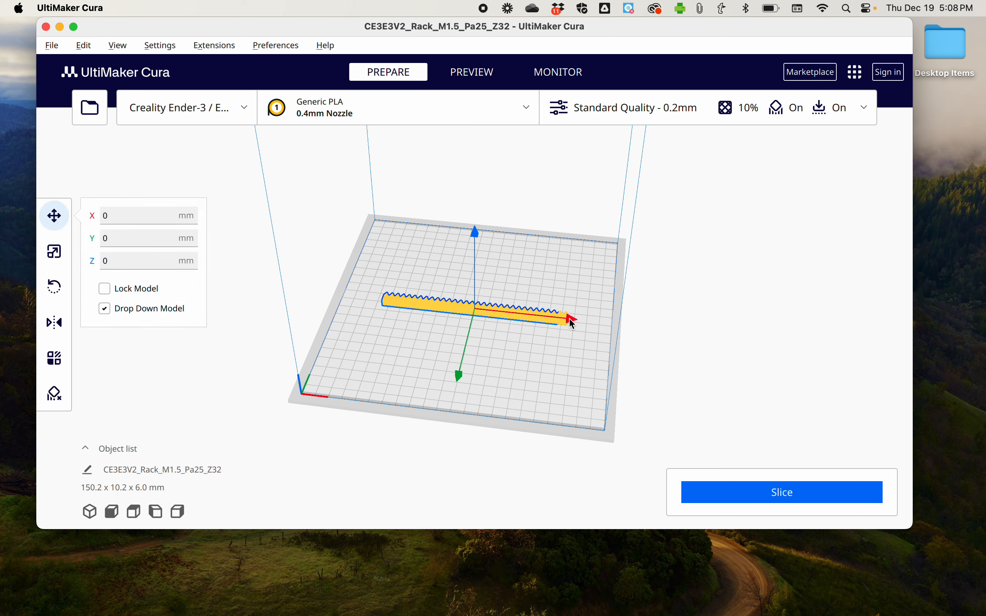
mouse_move(573, 323)
mouse_down()
mouse_move(590, 321)
mouse_move(575, 322)
mouse_up()
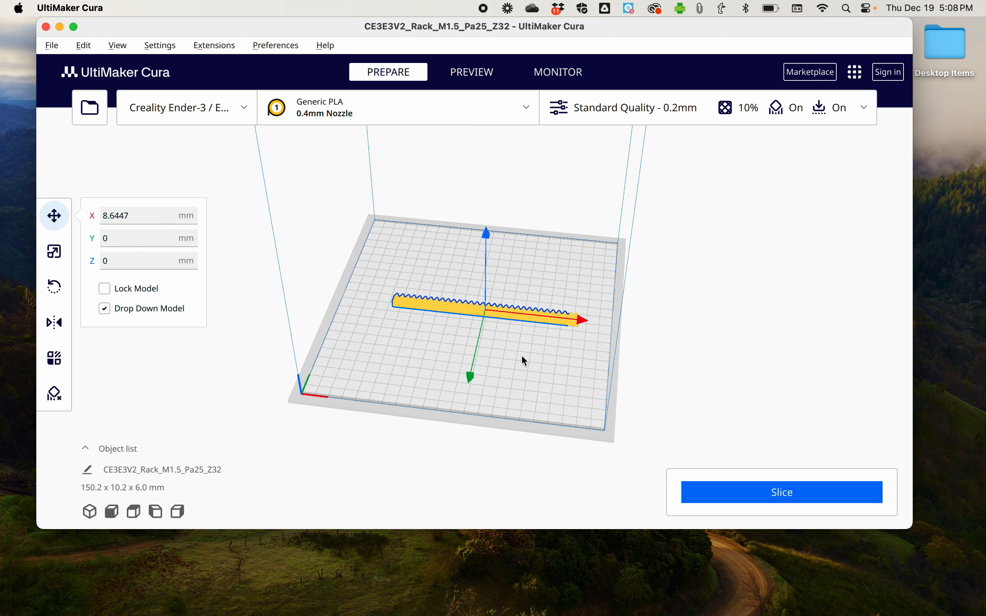
drag(471, 378, 469, 375)
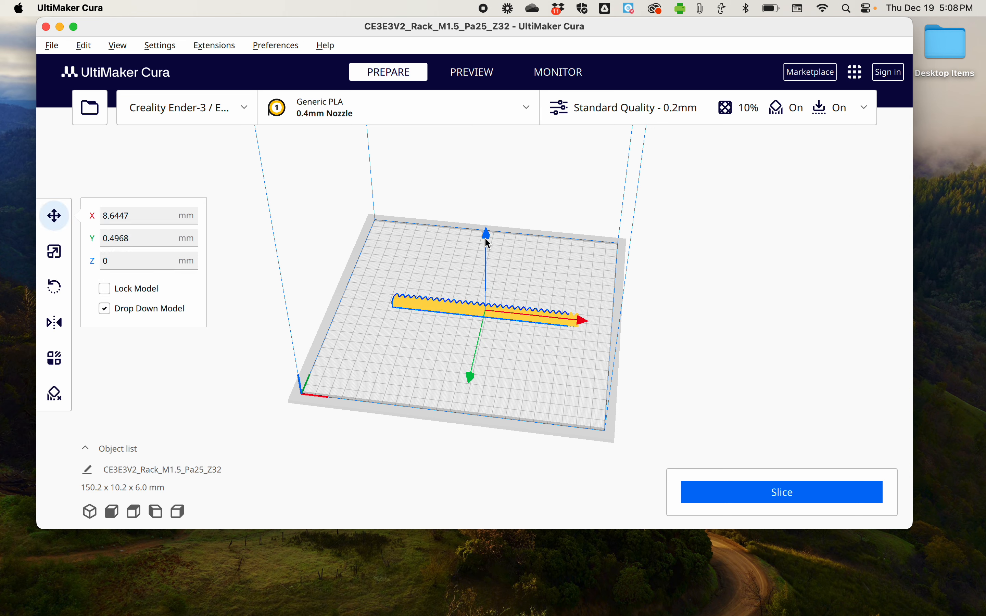
Step: Try scaling the rack uniformly to 50% and restore its scale to 100%
click(56, 253)
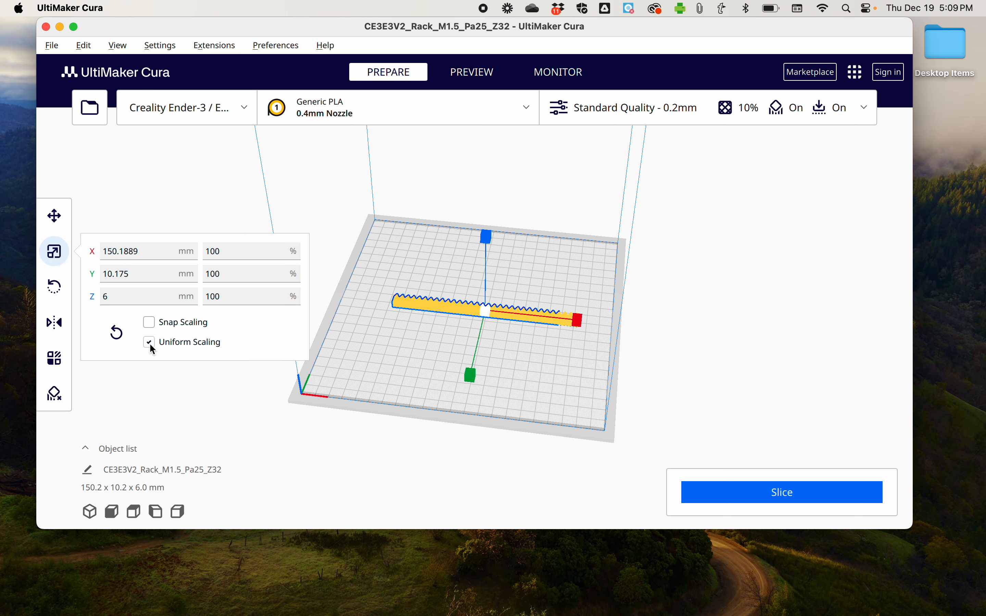
double_click(216, 251)
key(Return)
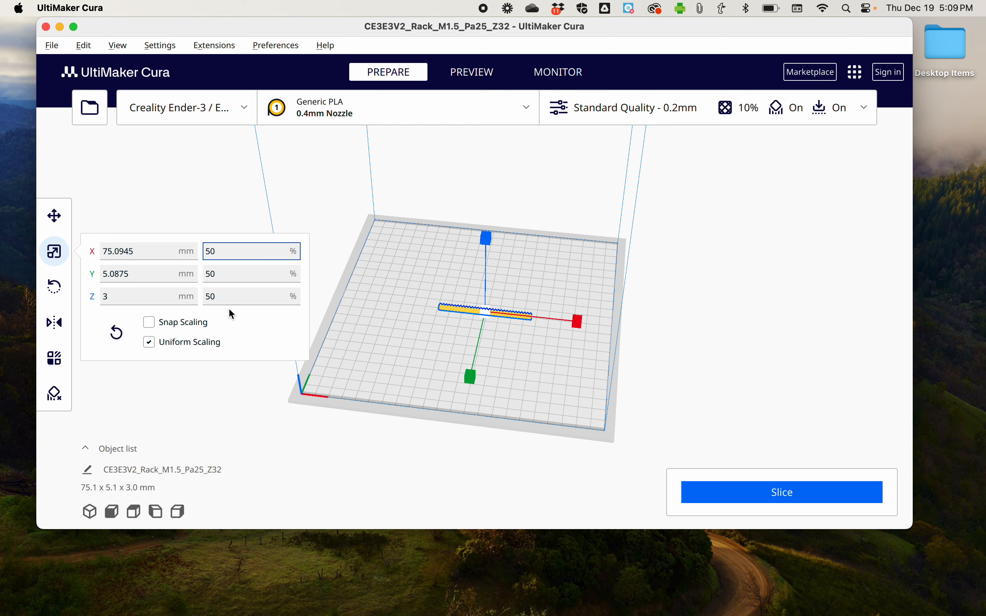
double_click(222, 252)
text(100)
key(Return)
Step: Try rotating the rack about the red and blue axes with snap rotation, and reset its rotation
click(55, 290)
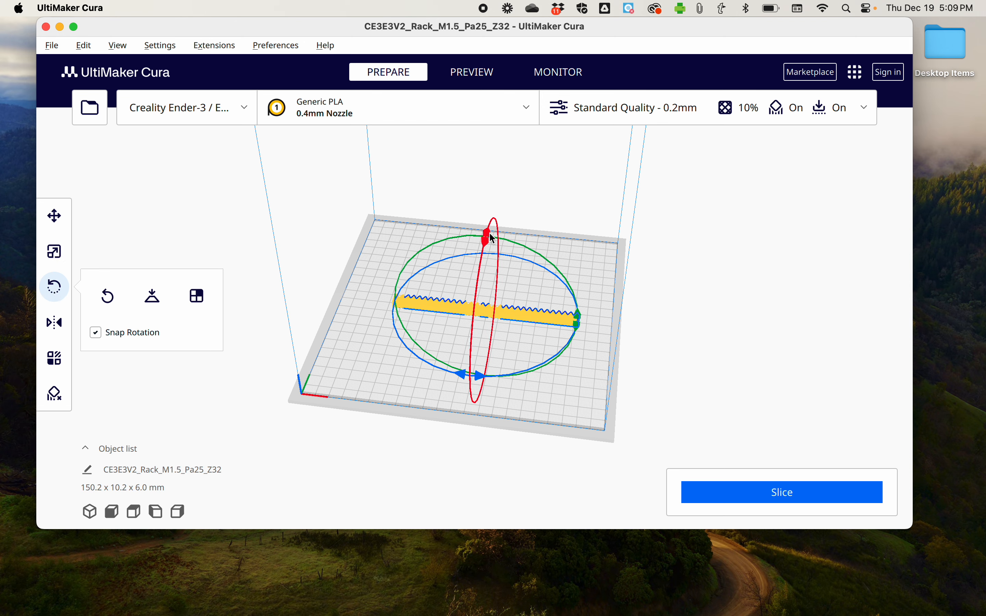
drag(489, 236, 485, 277)
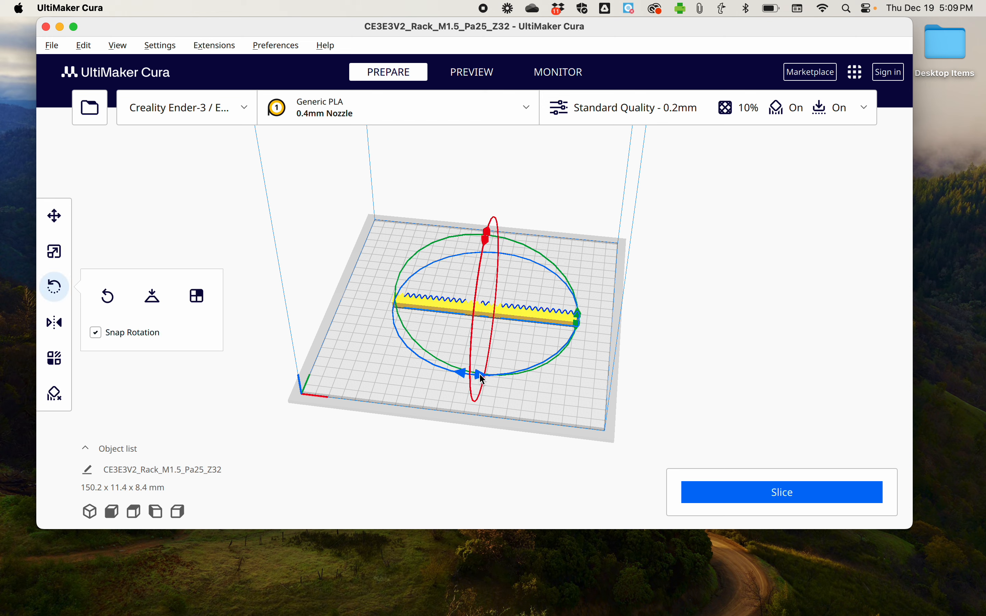
mouse_move(482, 379)
mouse_down()
mouse_move(578, 355)
mouse_move(492, 360)
mouse_up()
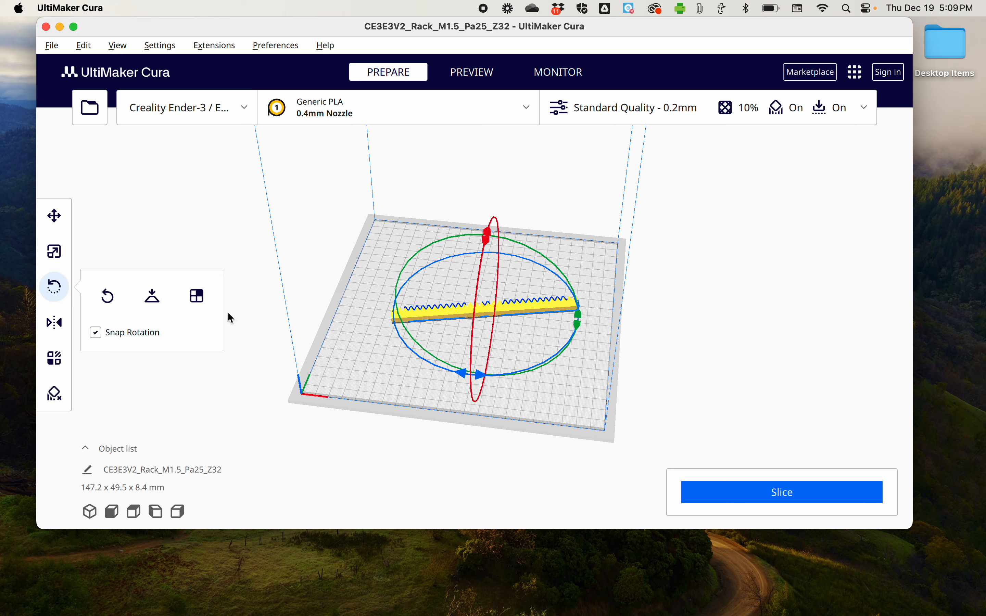
click(108, 297)
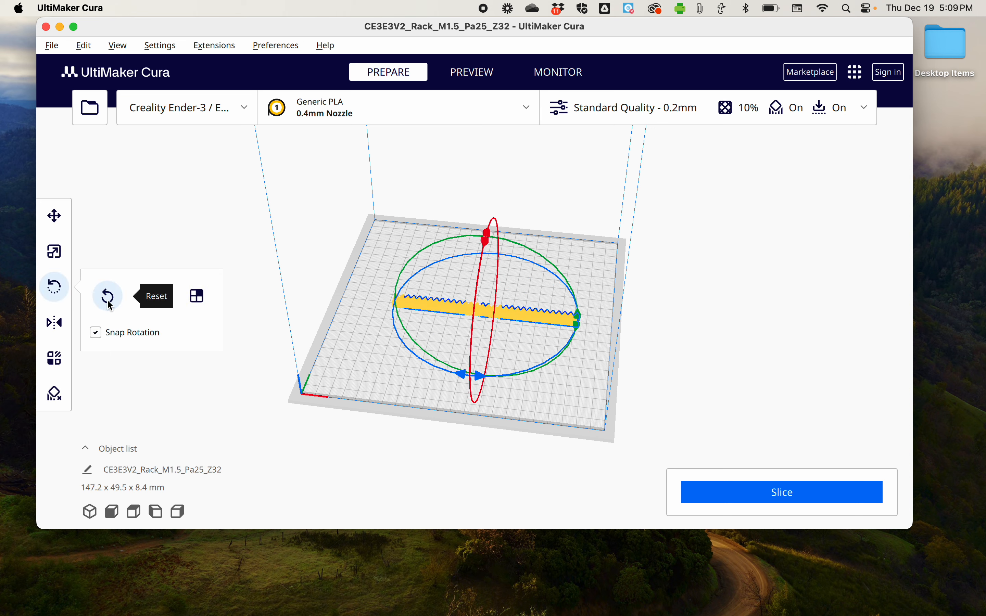
Step: Deselect the rack and slice it with the current print settings
click(456, 323)
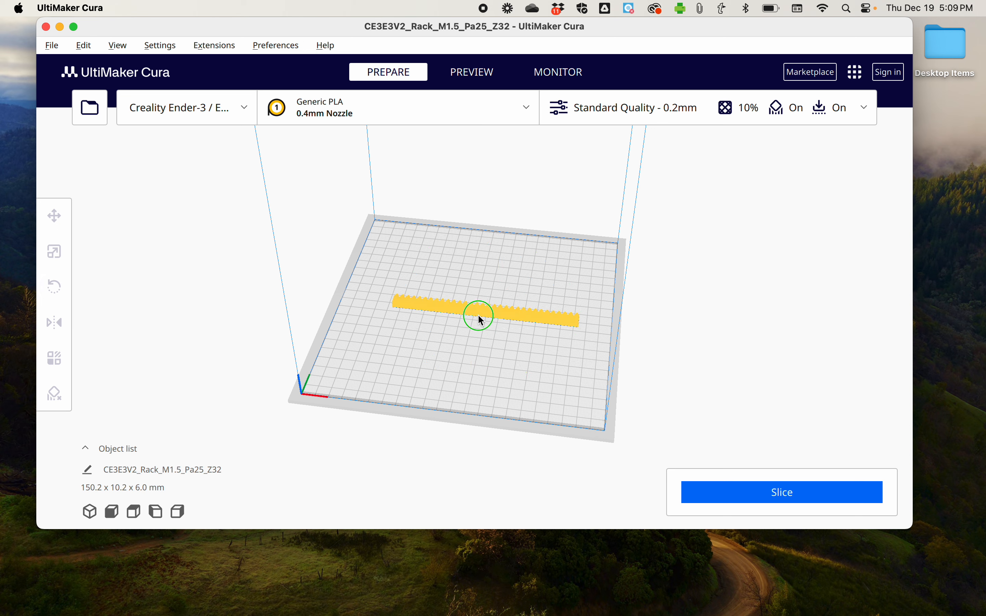
right_drag(478, 315, 566, 364)
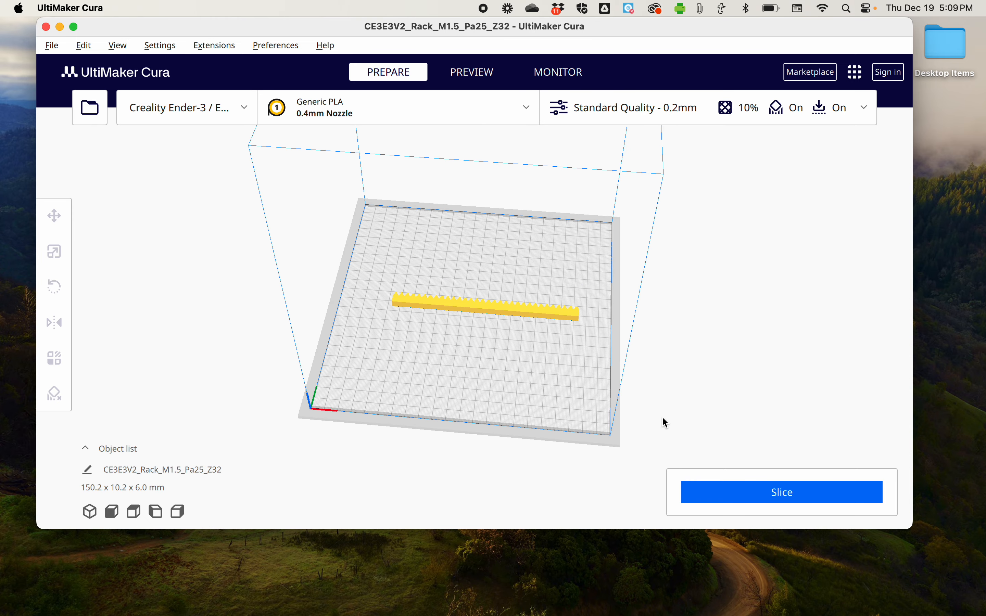
click(730, 492)
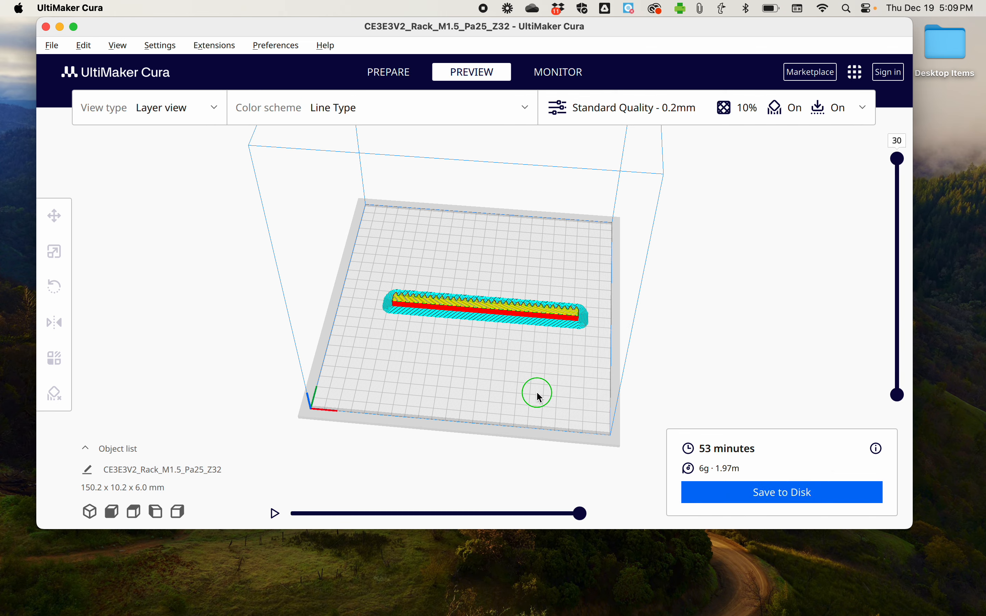
Step: Inspect the sliced rack and its surrounding brim in the layer preview from several angles and up close
right_drag(540, 398, 572, 369)
right_drag(392, 333, 386, 365)
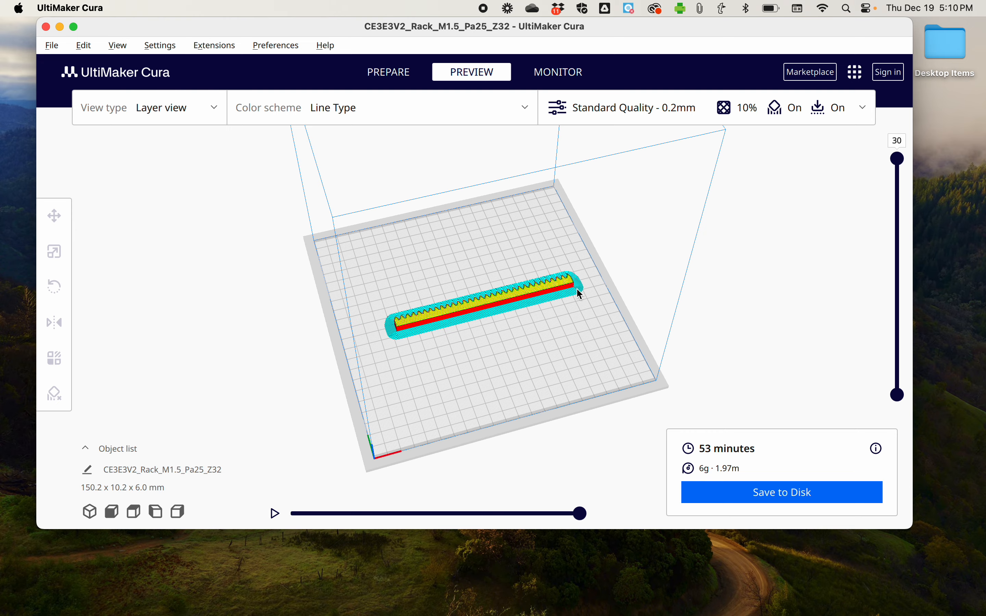
right_drag(434, 351, 604, 316)
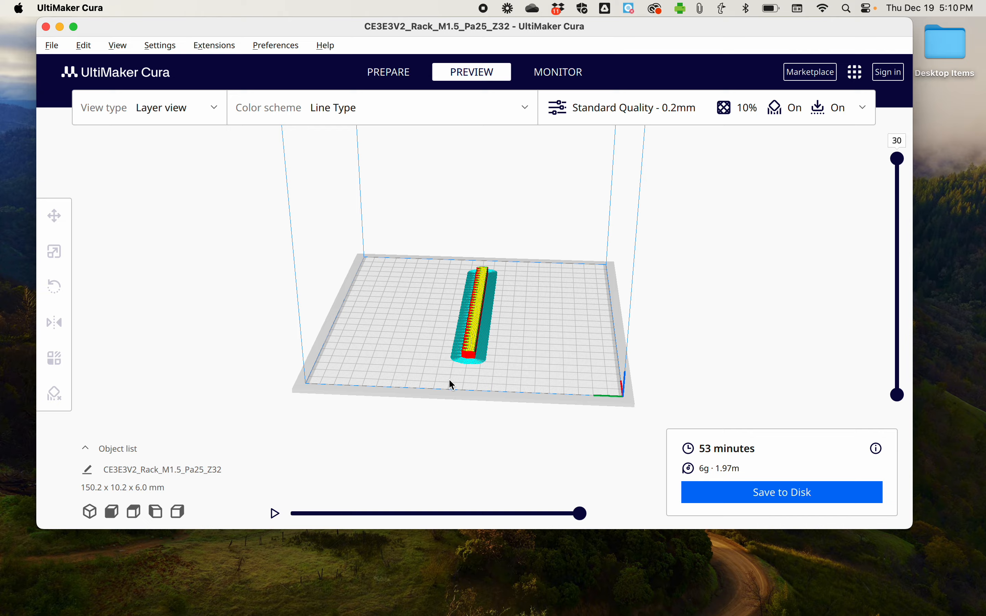
right_drag(429, 352, 382, 342)
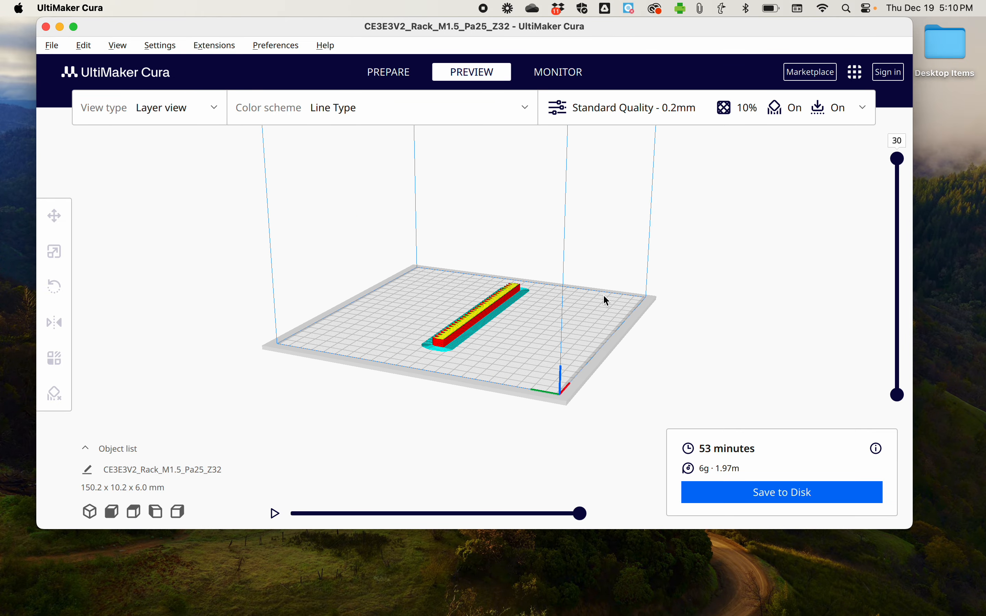
right_drag(604, 297, 497, 326)
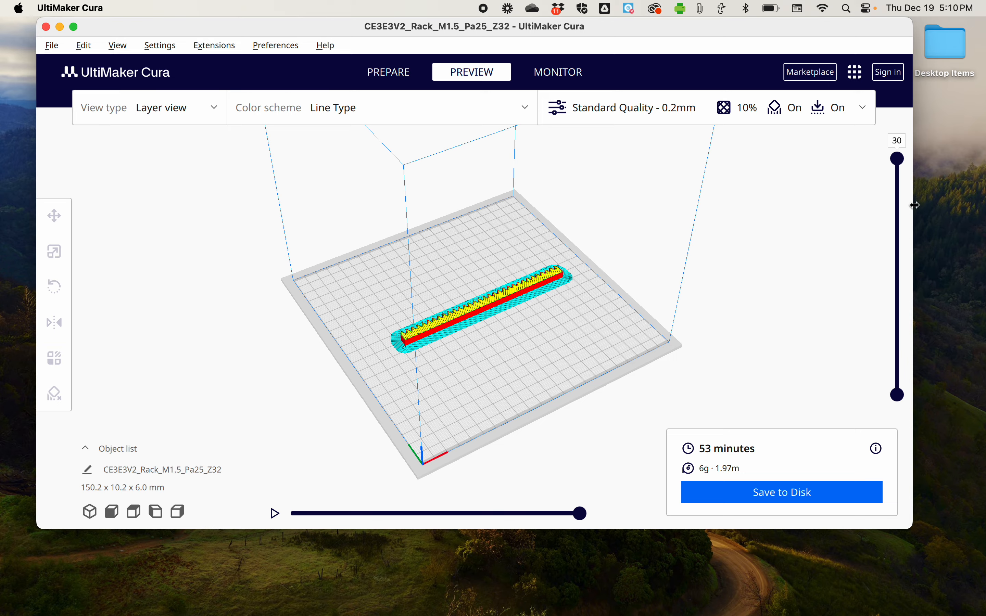
scroll(549, 330, up, 5)
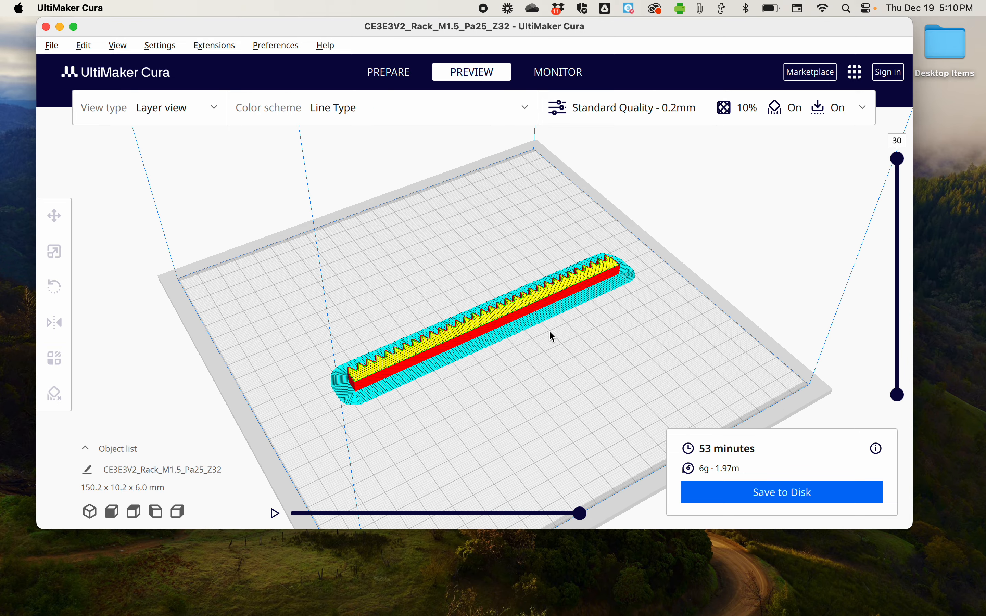
drag(900, 167, 900, 137)
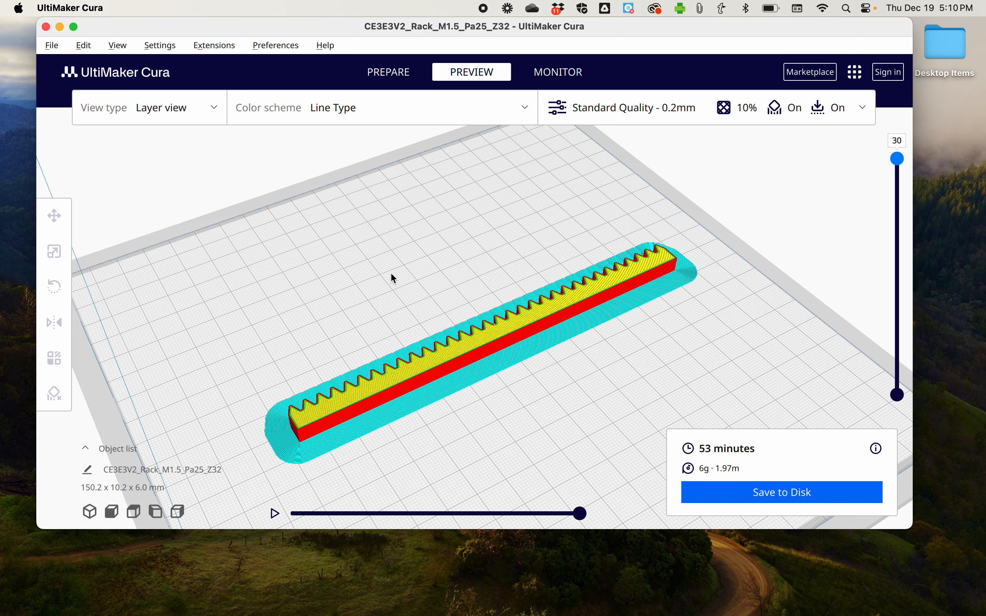